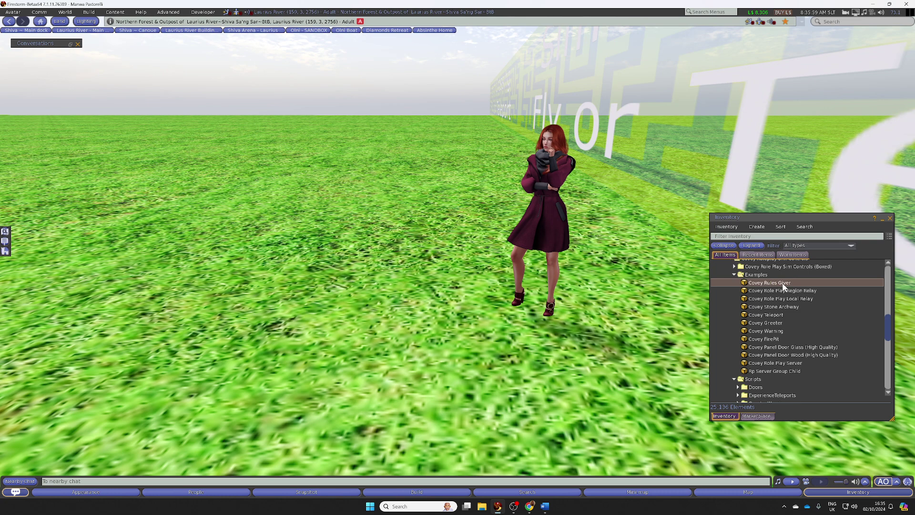
# Step: Place the Covey Rules Giver on the grass beside the avatar and set its hover text to "new hover text"
pyautogui.moveTo(783, 285); pyautogui.dragTo(441, 343)
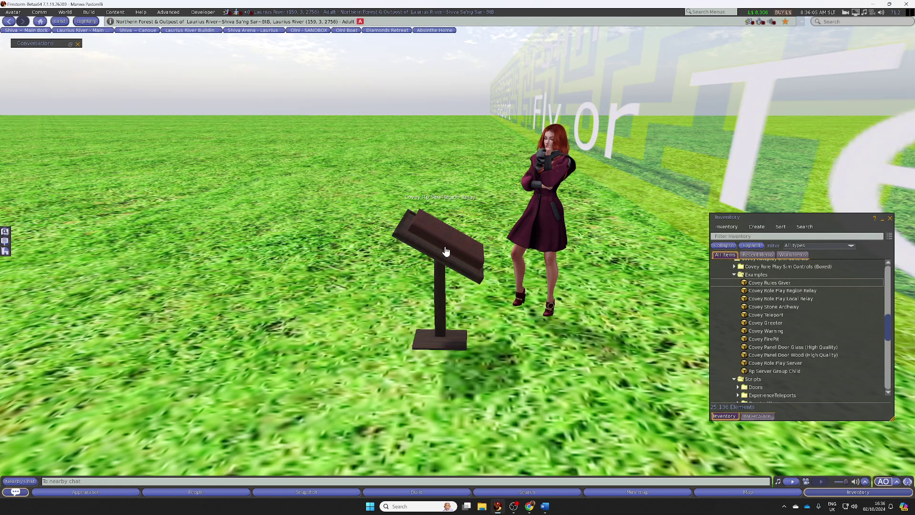
pyautogui.click(446, 251)
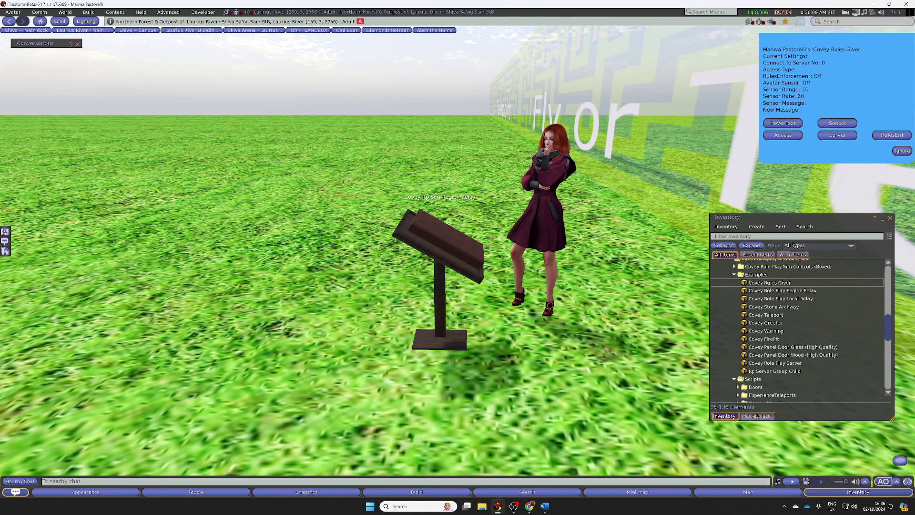
pyautogui.click(785, 125)
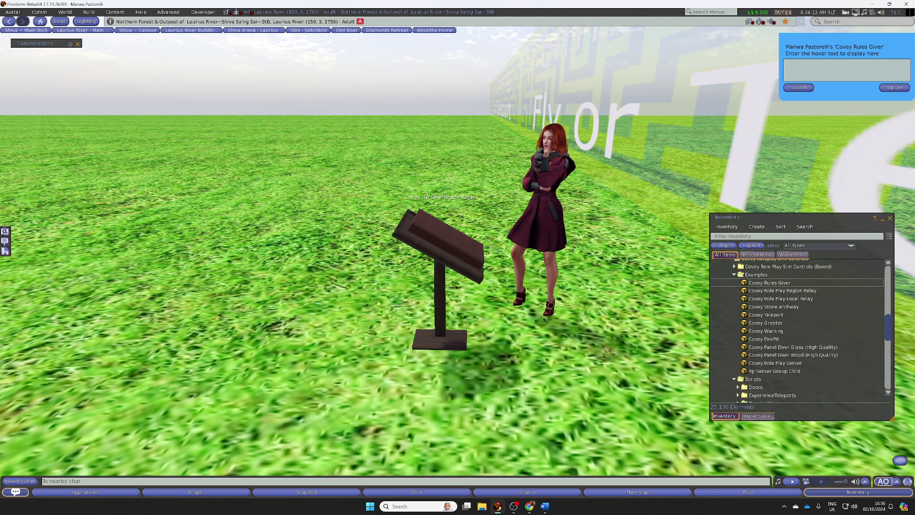
pyautogui.write('new hover text')
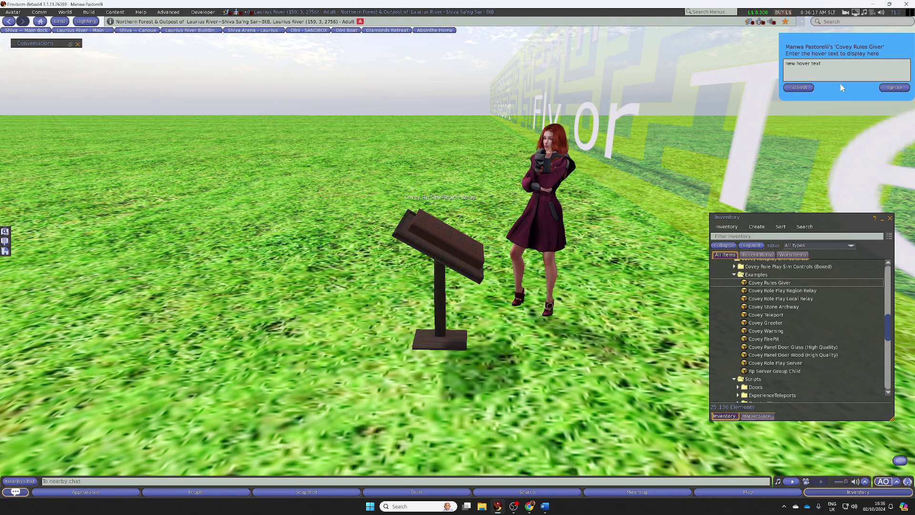
pyautogui.click(799, 87)
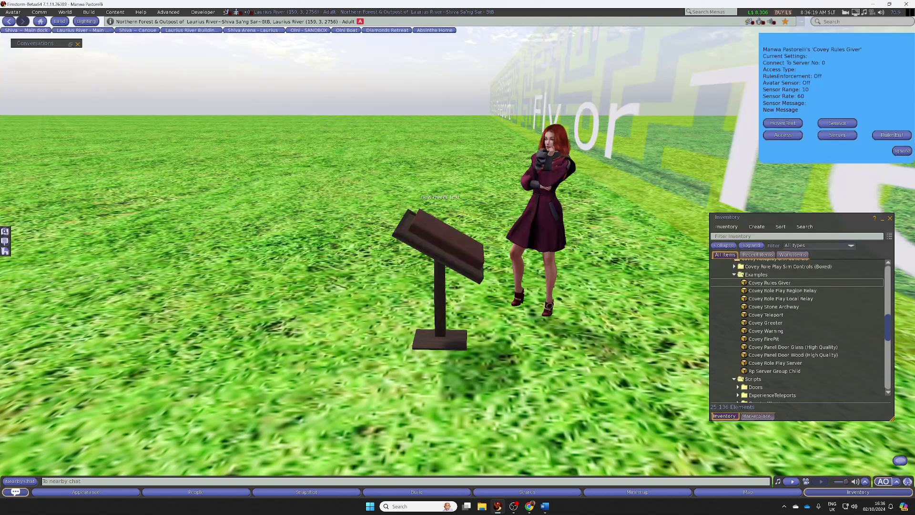
# Step: Review the rules giver's sensor options, and touch the lectern to accept the Shiva Sang Sara - Laurius River Information folder
pyautogui.click(837, 123)
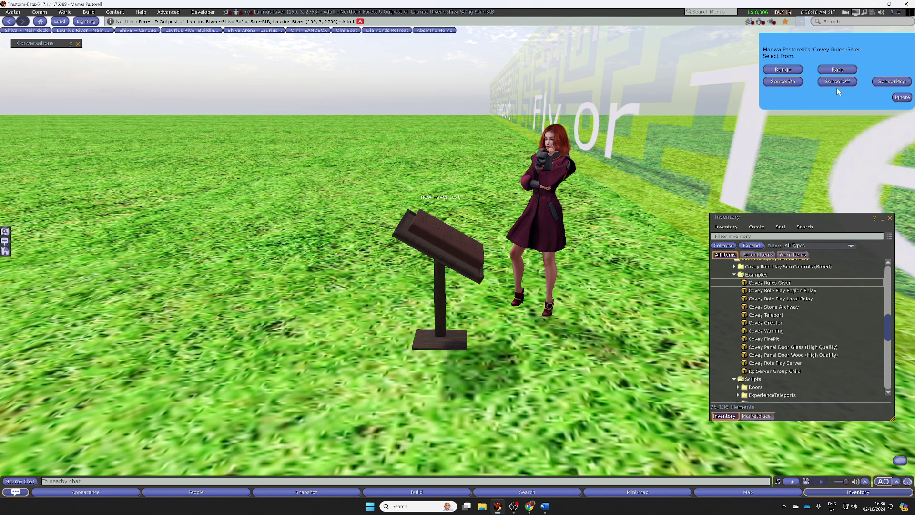
pyautogui.click(902, 98)
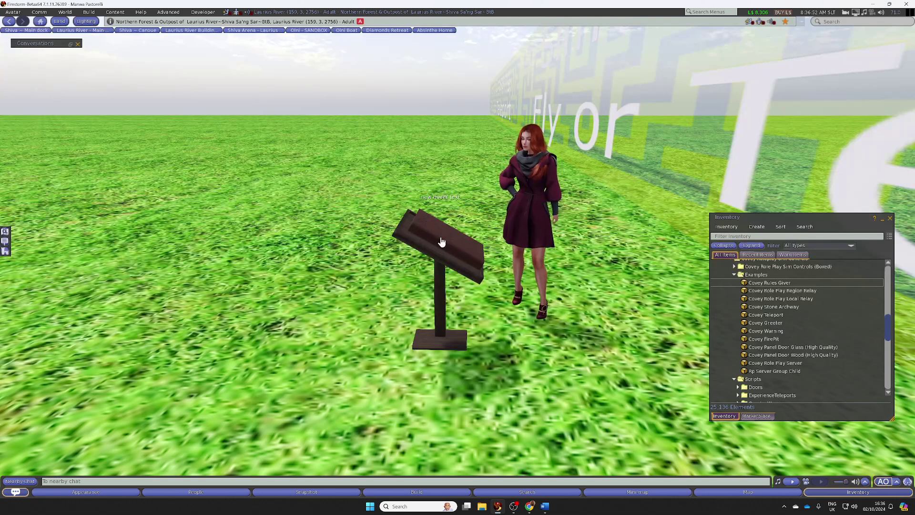
pyautogui.click(442, 242)
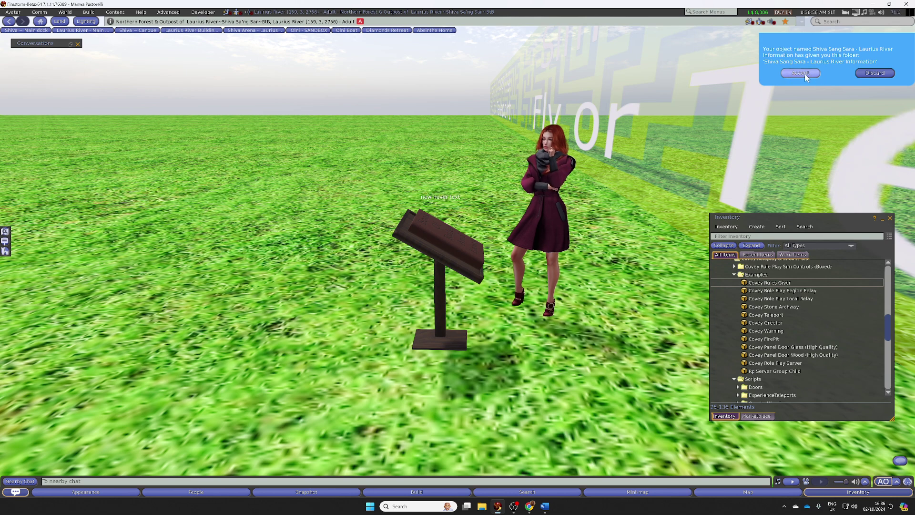
pyautogui.click(804, 73)
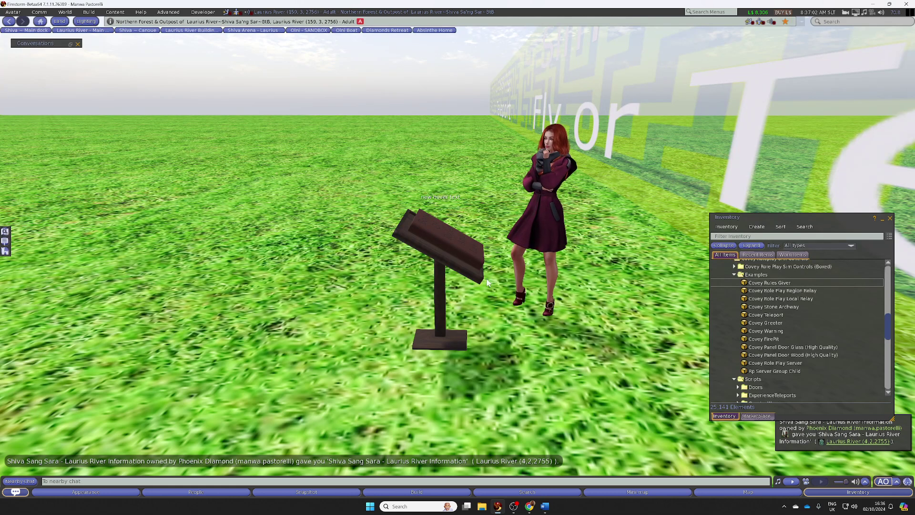
# Step: Reopen the rules giver's settings and view its rules mode options before returning to the main settings
pyautogui.click(467, 251)
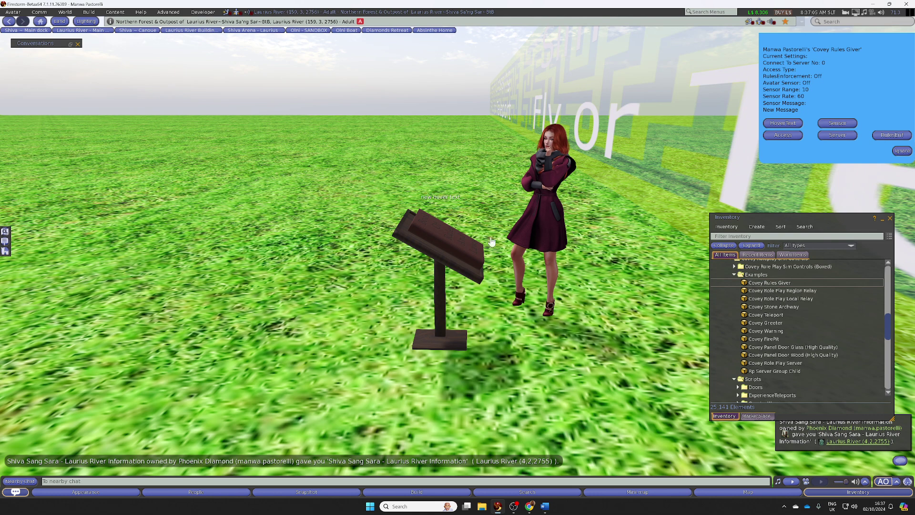
pyautogui.click(884, 135)
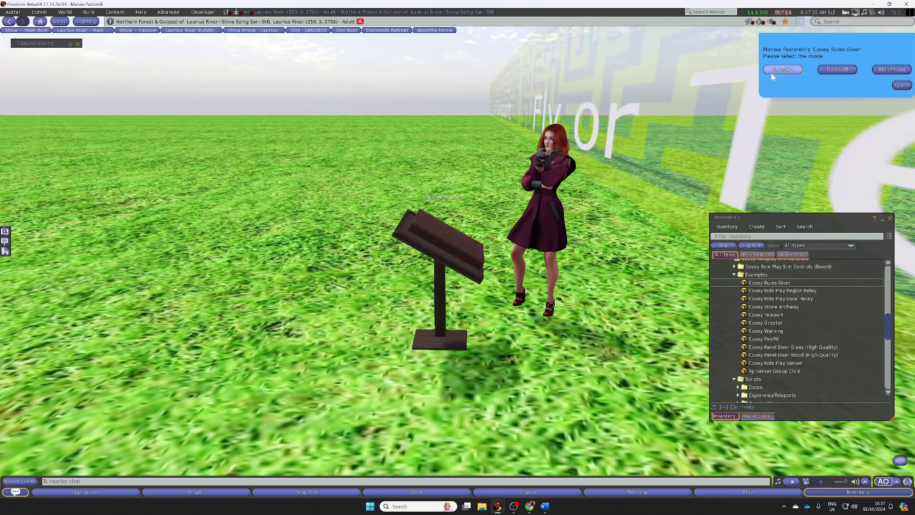
pyautogui.click(885, 71)
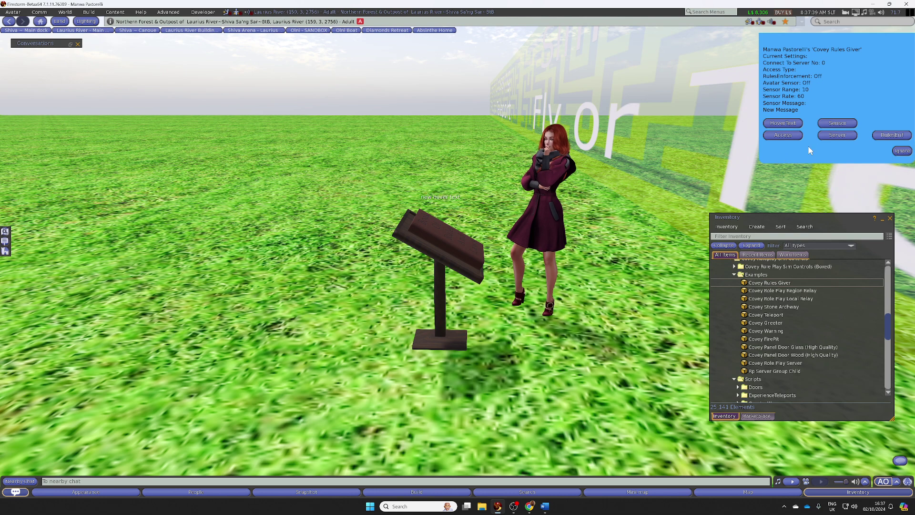
# Step: Set the rules giver's server number to 0 and close its settings
pyautogui.click(837, 136)
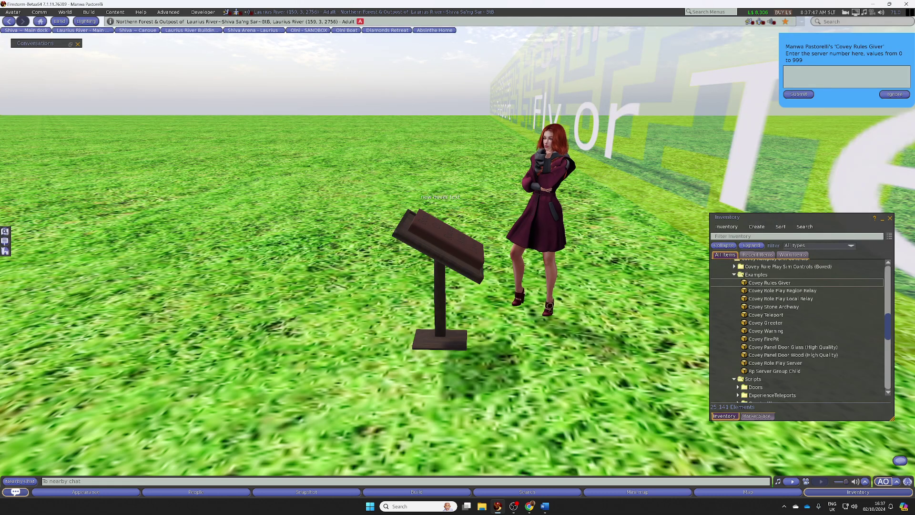
pyautogui.click(786, 70)
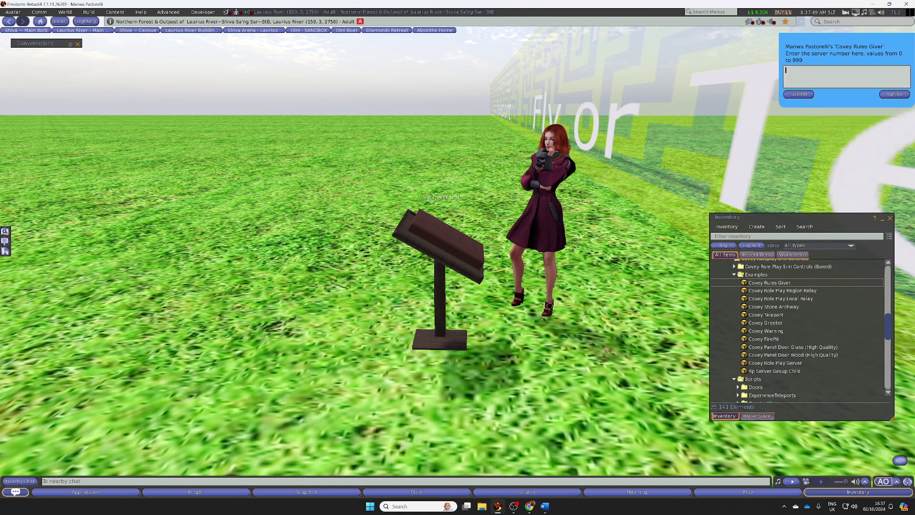
pyautogui.write('0')
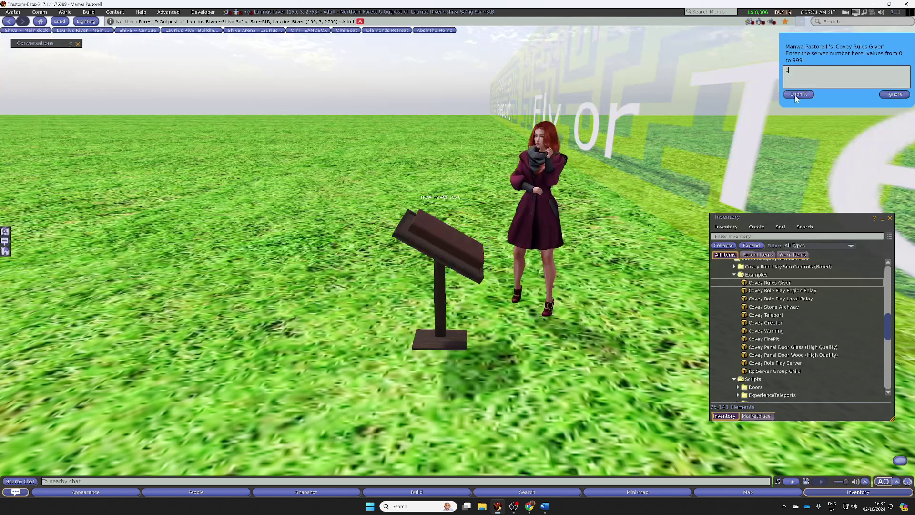
pyautogui.click(801, 95)
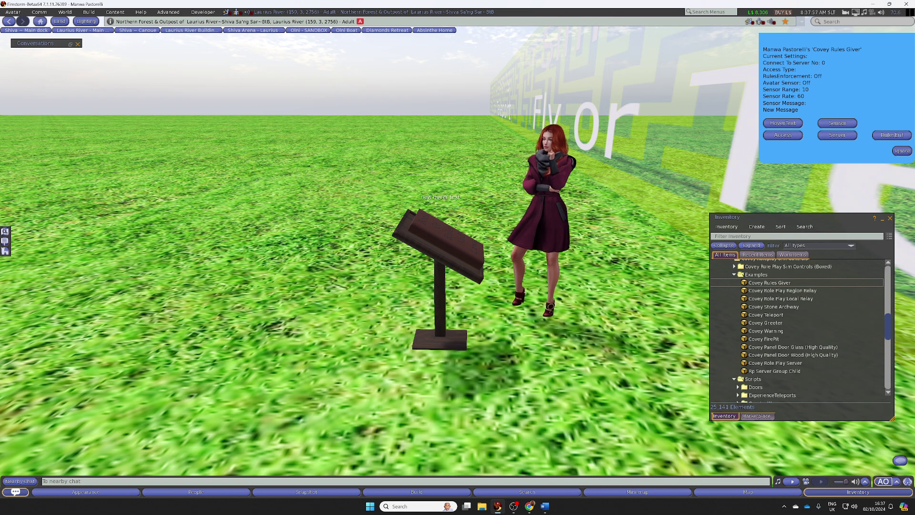
pyautogui.click(902, 150)
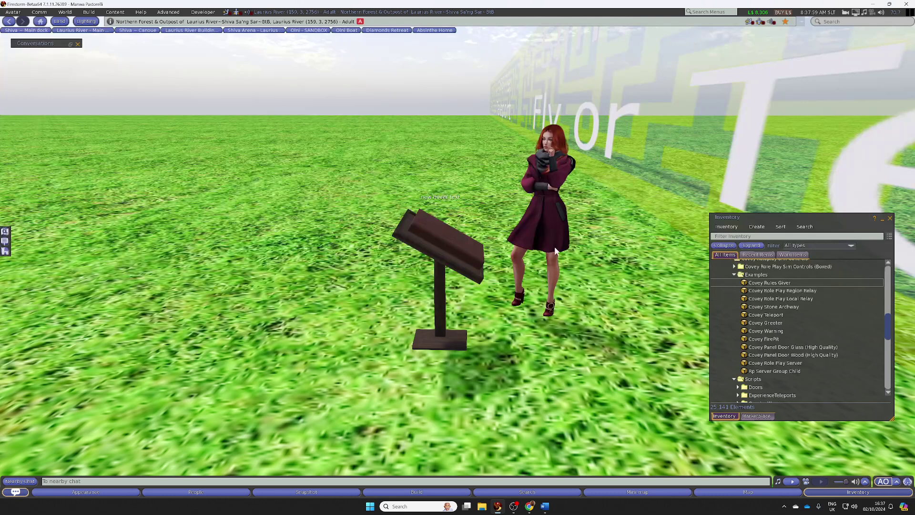
# Step: Delete the rules giver lectern and build a plain wooden box in its place
pyautogui.rightClick(453, 262)
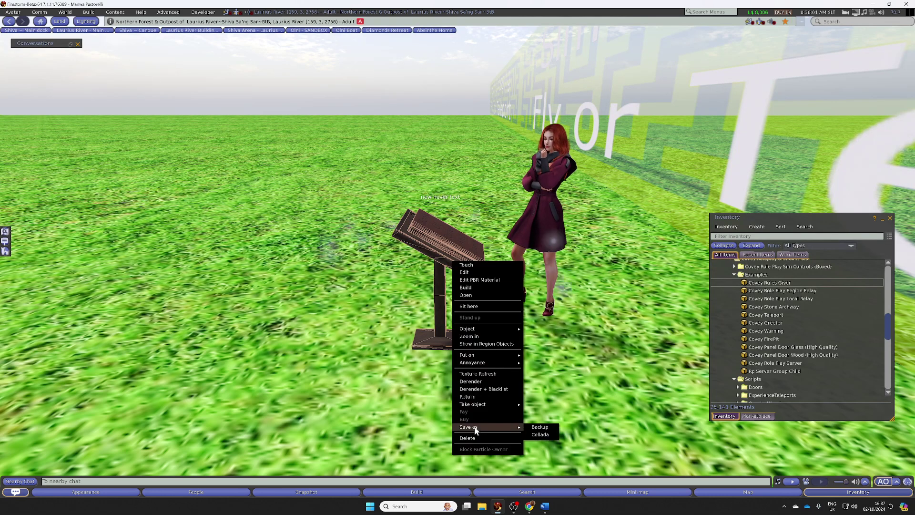
pyautogui.click(492, 439)
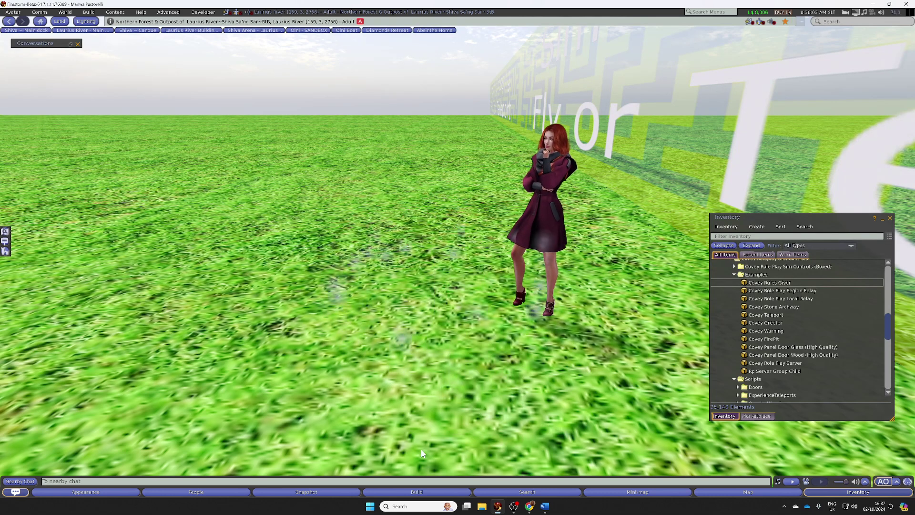
pyautogui.click(415, 497)
pyautogui.click(475, 348)
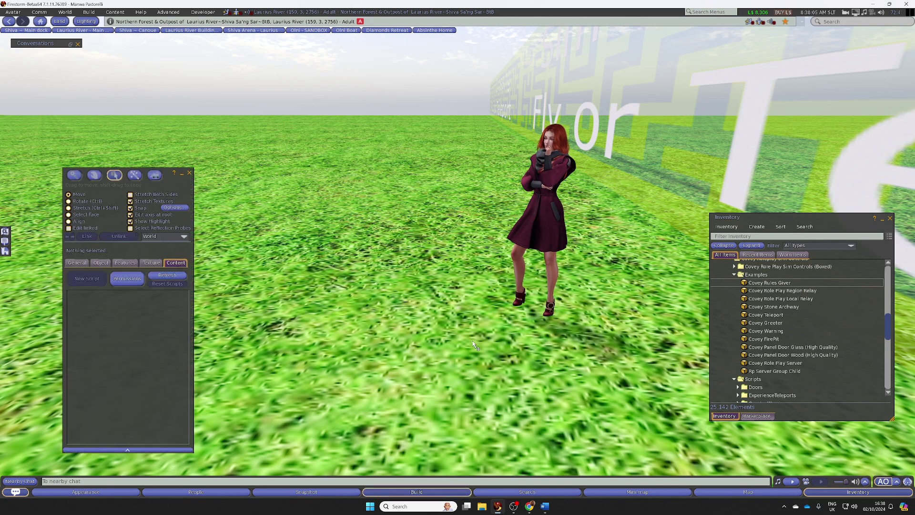
# Step: Add the "Set LinksetData Defaults V0.79 (Self Removes)" script from the SetupAndHelp folder to the box's contents
pyautogui.scroll(-6, 737, 342)
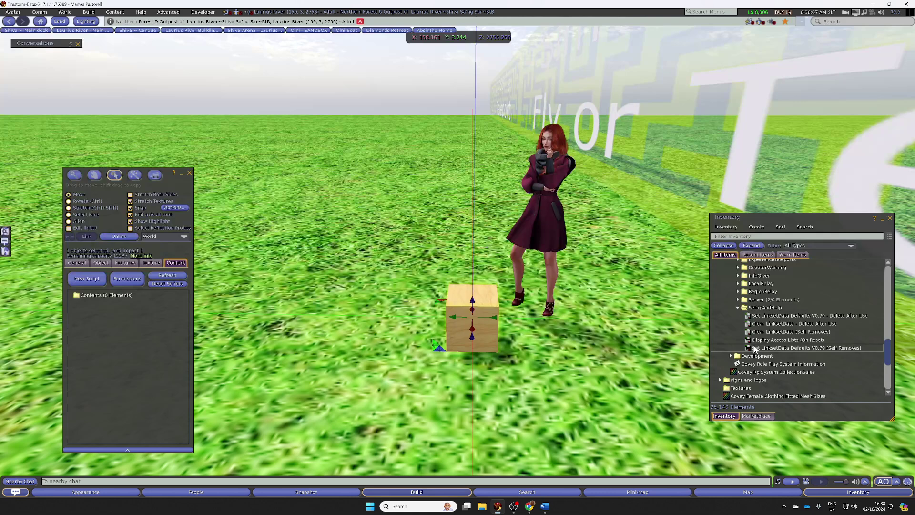
pyautogui.click(782, 351)
pyautogui.moveTo(781, 350); pyautogui.dragTo(115, 339)
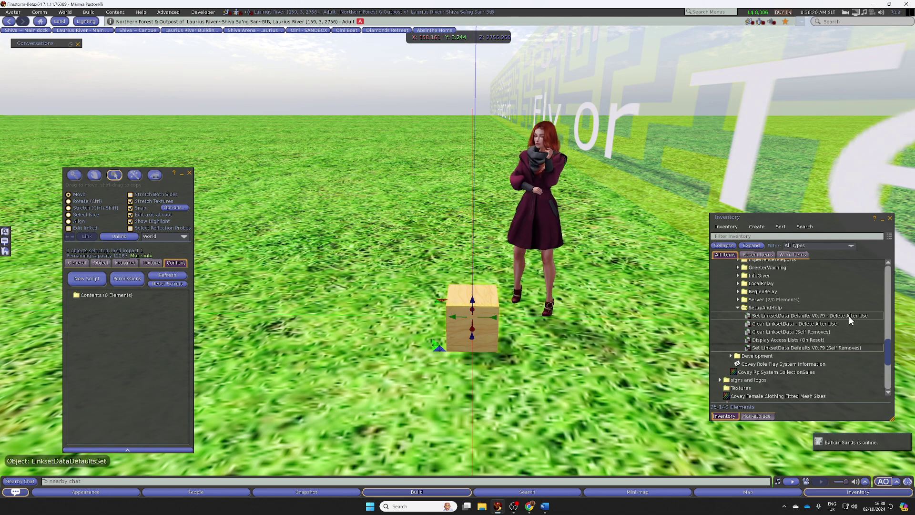
# Step: Add the "Set LinksetData Defaults V0.79 - Delete After Use" script to the box and delete it from the contents
pyautogui.moveTo(787, 319); pyautogui.dragTo(124, 323)
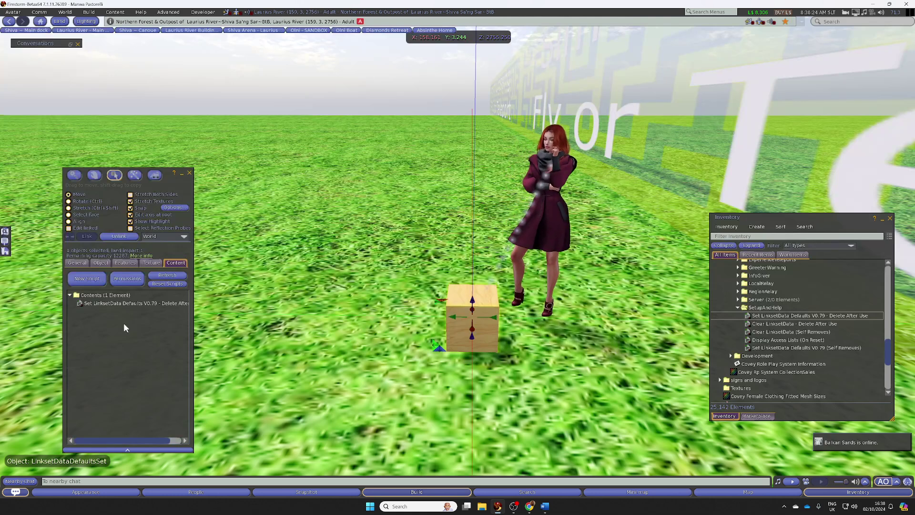
pyautogui.rightClick(132, 305)
pyautogui.click(147, 329)
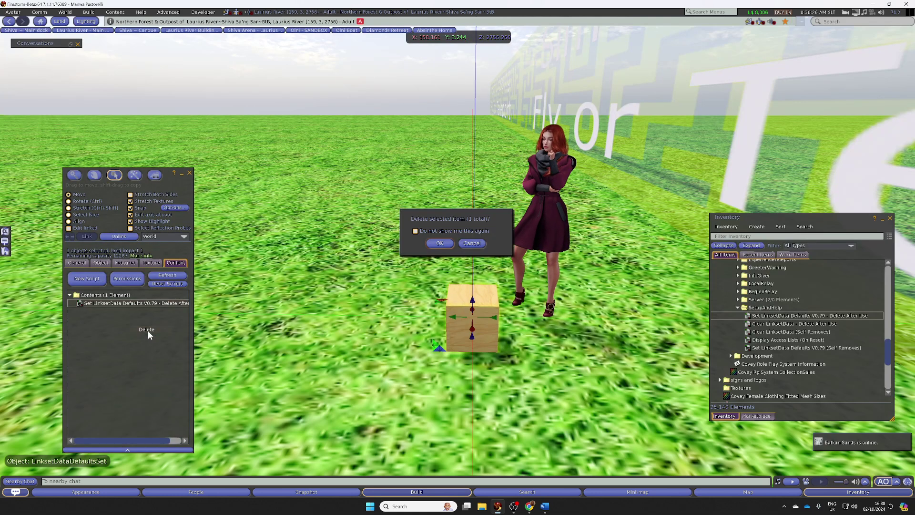
pyautogui.click(439, 244)
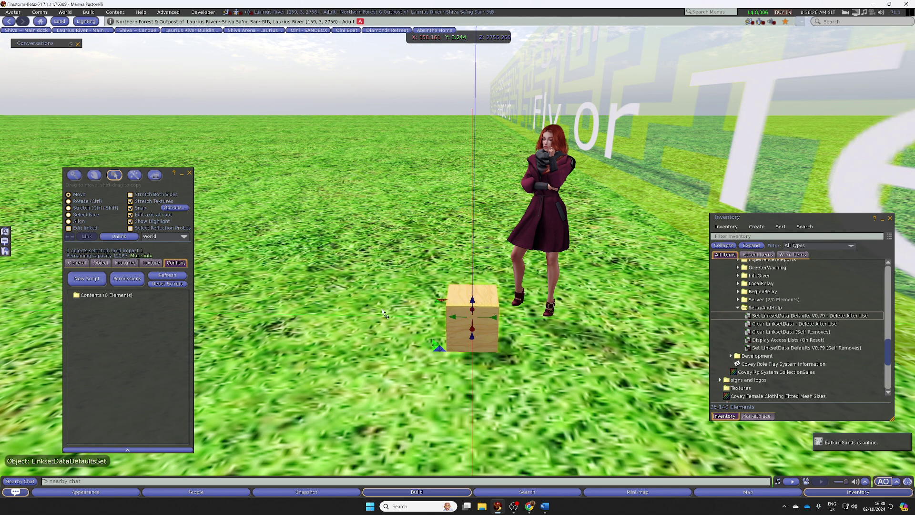
# Step: Add the "Covey RP Sim Info Giver V0.78" script from the InfoGiver folder to the box and finish editing it
pyautogui.scroll(3, 817, 316)
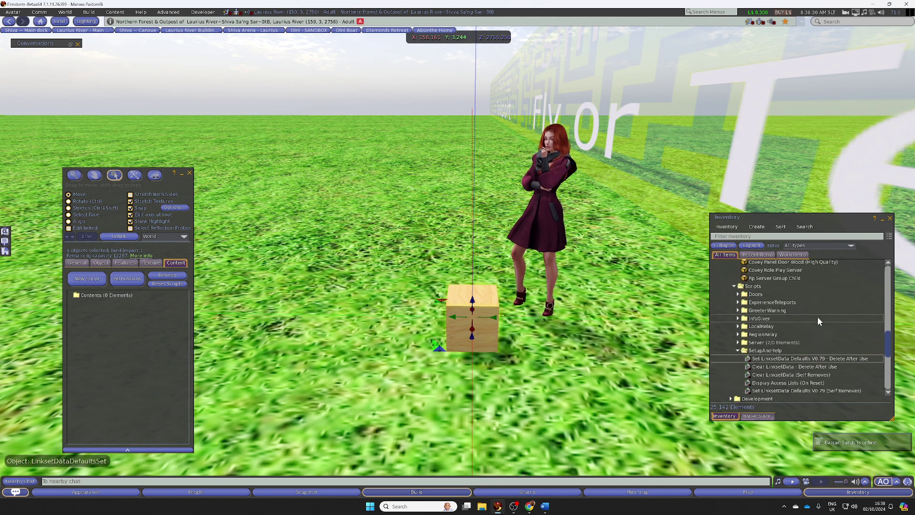
pyautogui.click(738, 318)
pyautogui.moveTo(800, 326); pyautogui.dragTo(94, 333)
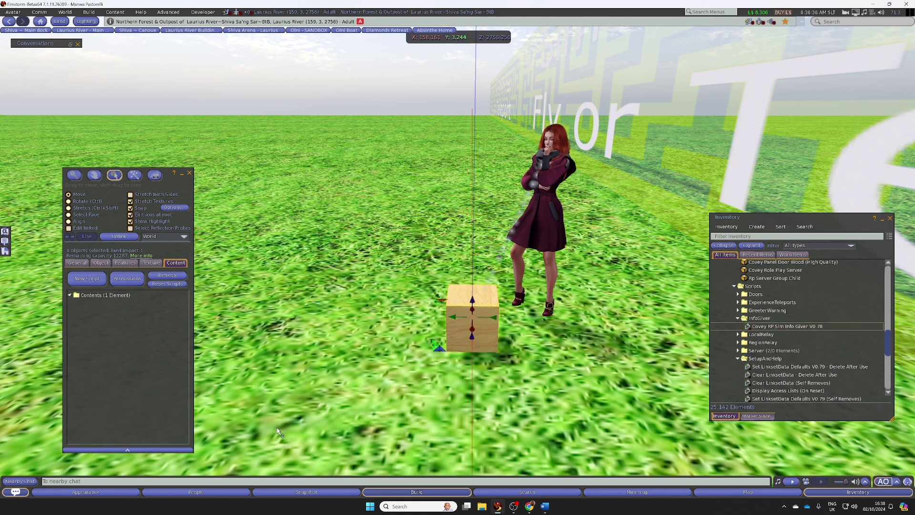
pyautogui.click(190, 173)
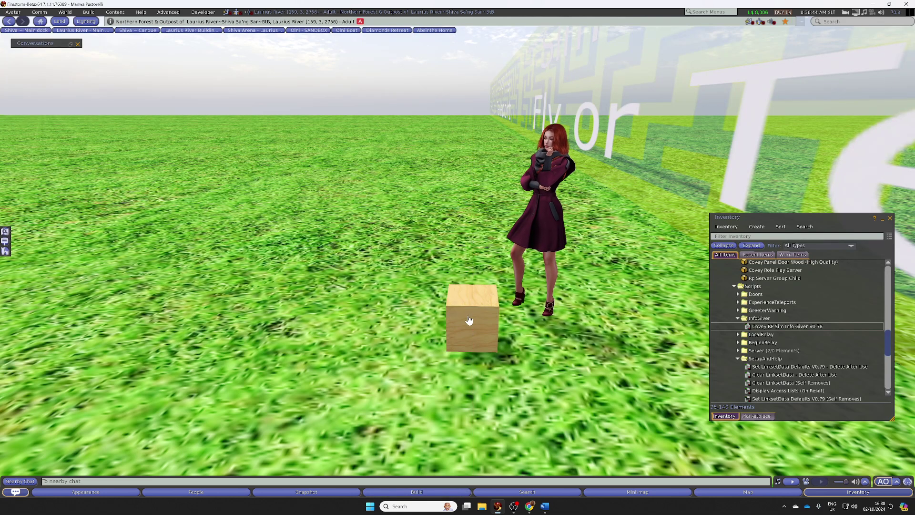
# Step: Open the box's info giver settings, view the access options and dismiss them
pyautogui.click(469, 320)
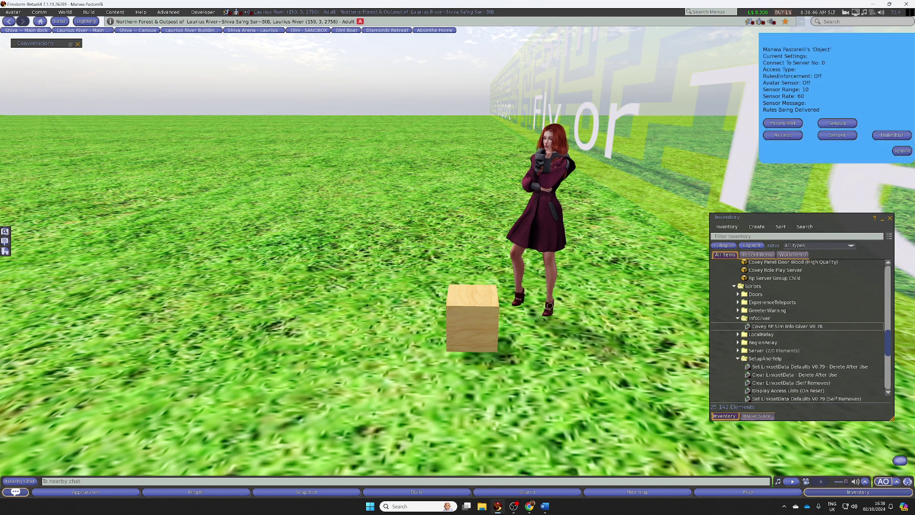
pyautogui.click(784, 135)
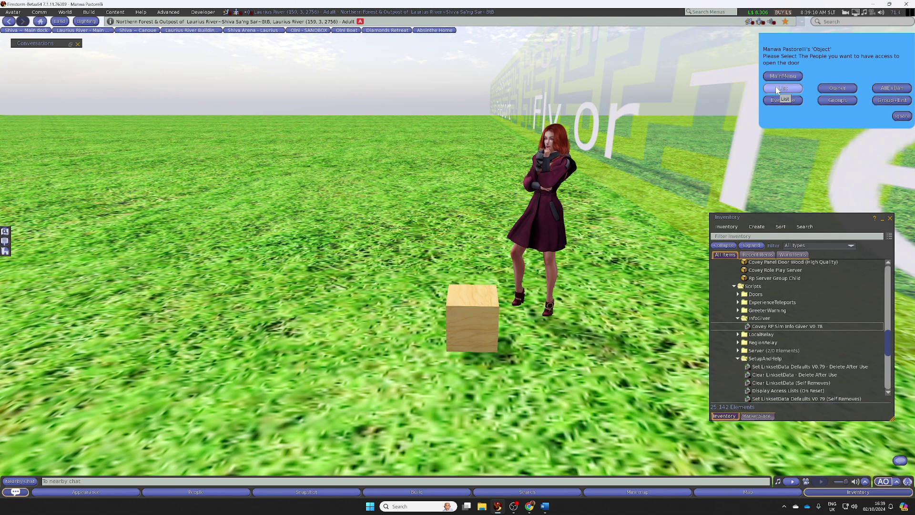
pyautogui.click(901, 117)
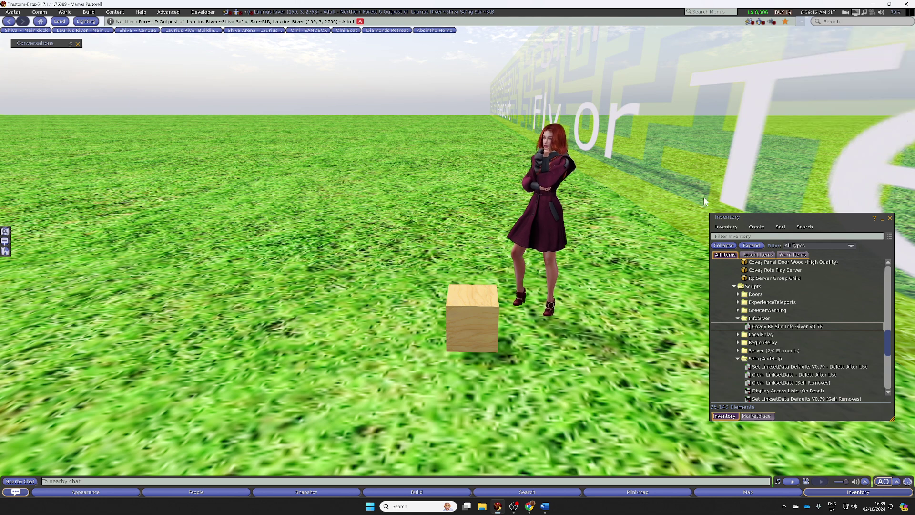
# Step: Touch the box to request its information folder
pyautogui.click(470, 323)
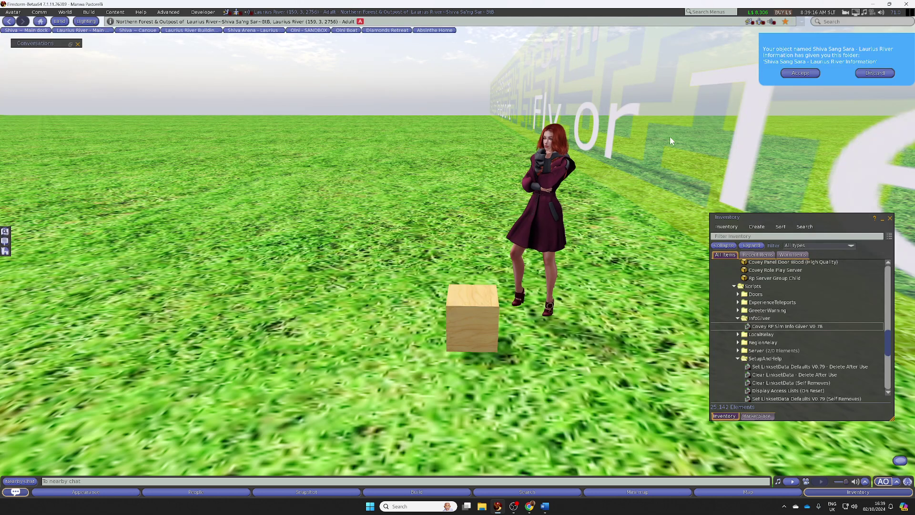